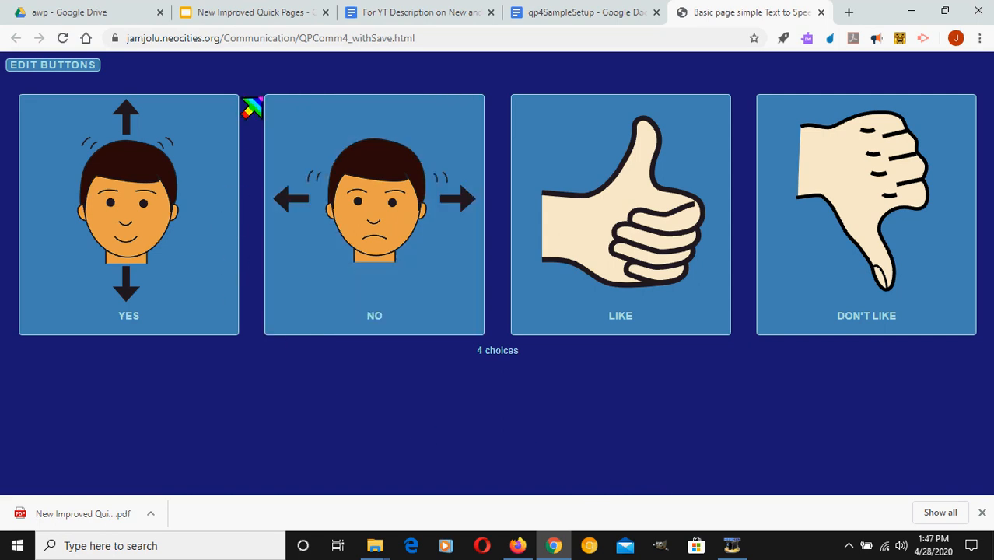
Show the button editing options and cycle through the available page looks
click(89, 72)
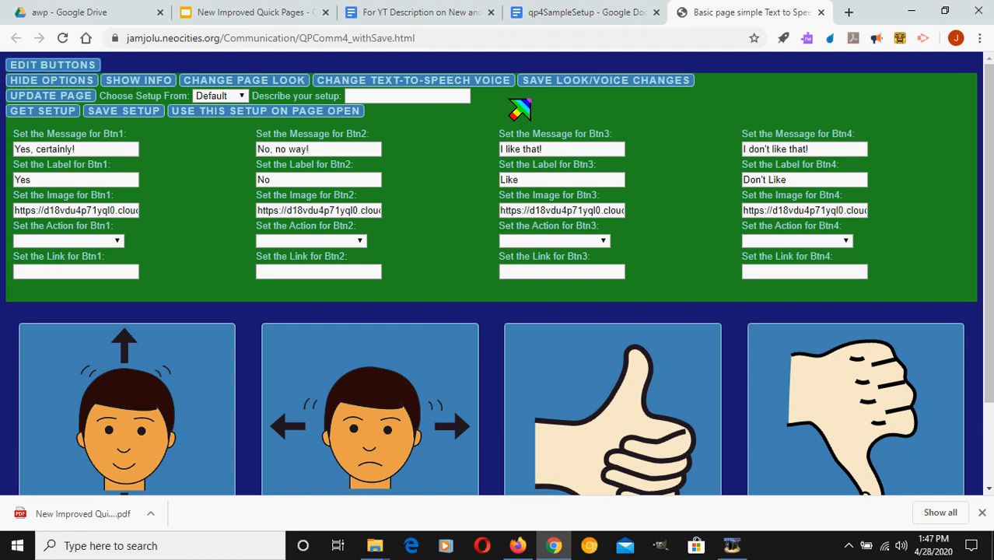
click(274, 84)
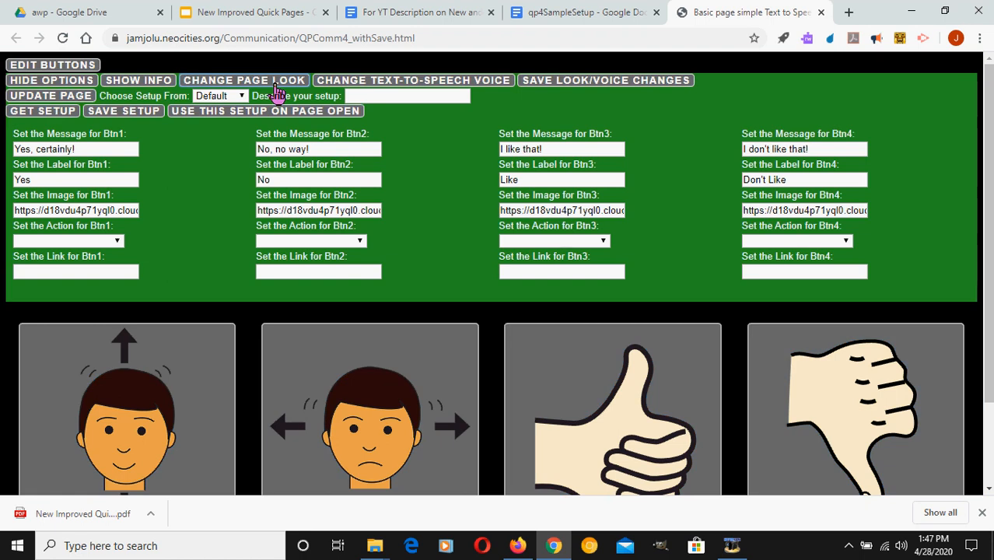
click(275, 84)
click(277, 84)
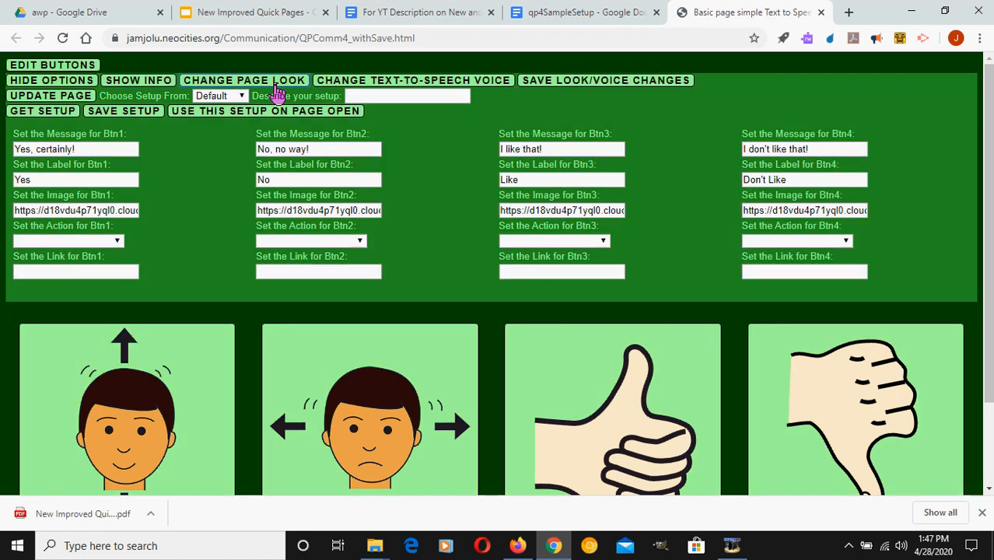
click(277, 84)
click(277, 84)
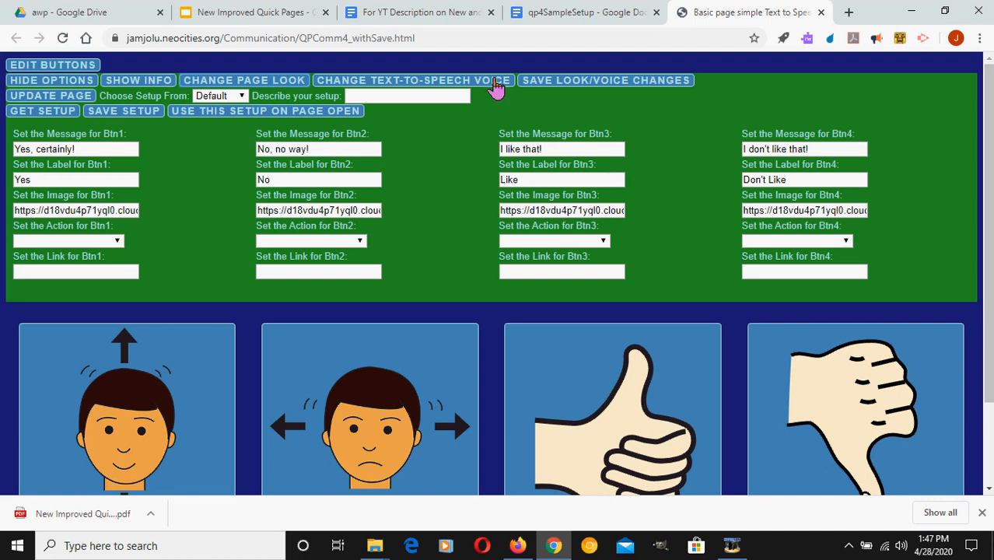
Change the text-to-speech voice and switch the page look to the green scheme, saving the look and voice changes
click(495, 84)
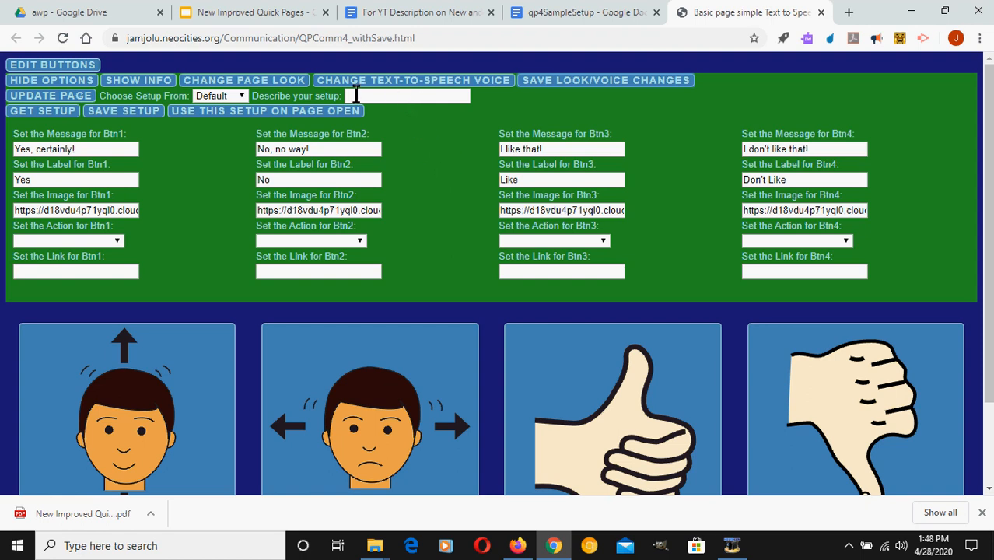
click(287, 85)
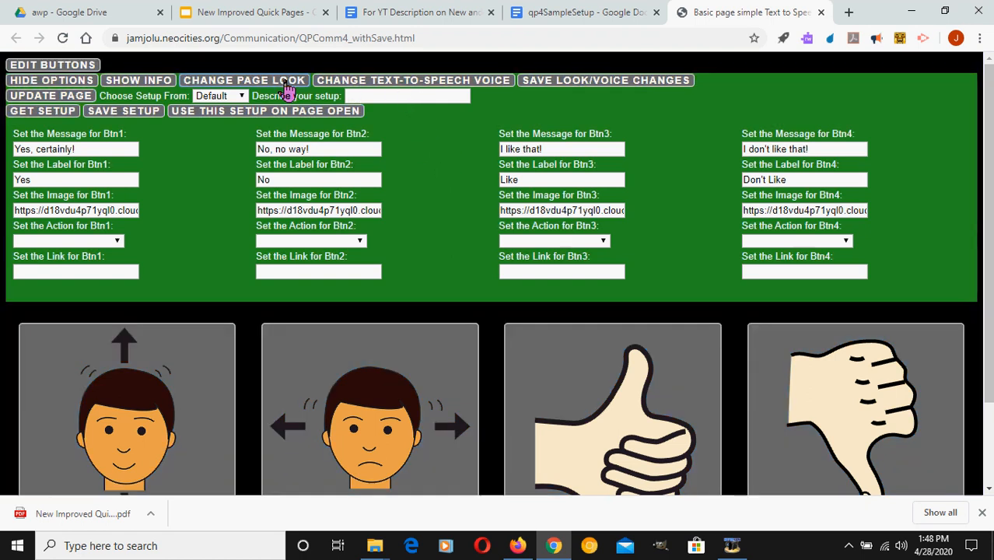
click(286, 87)
click(286, 87)
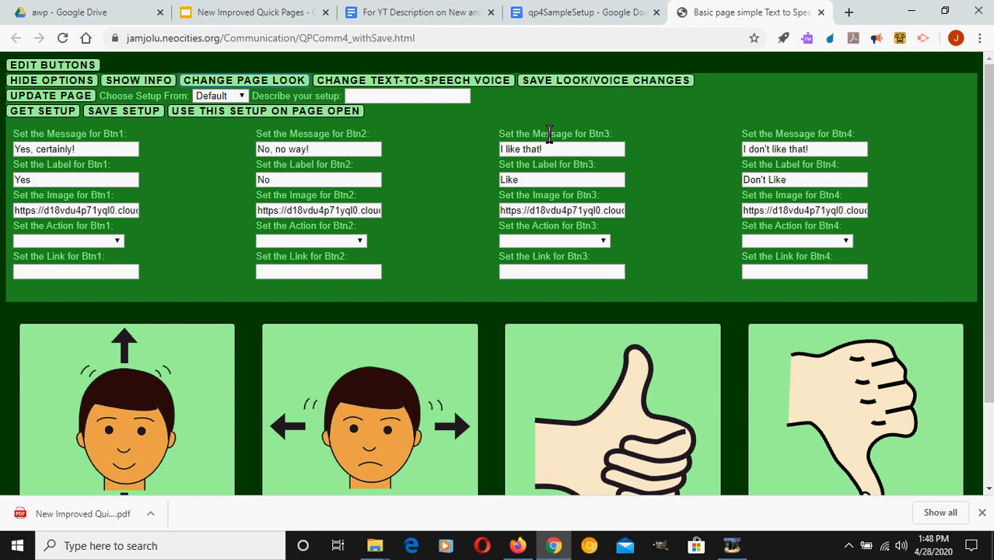
click(569, 90)
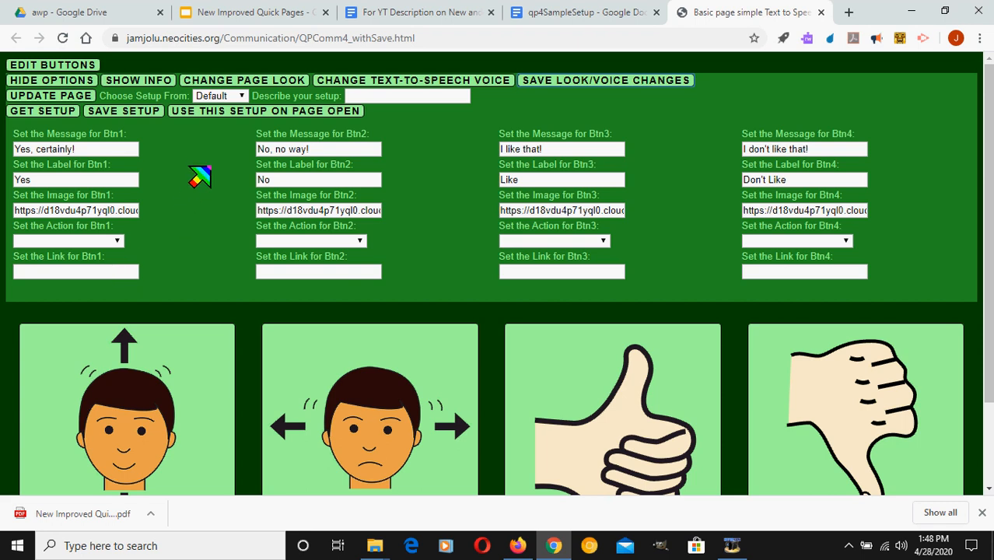
Load Setup 1, the home page setup, into the page
click(225, 98)
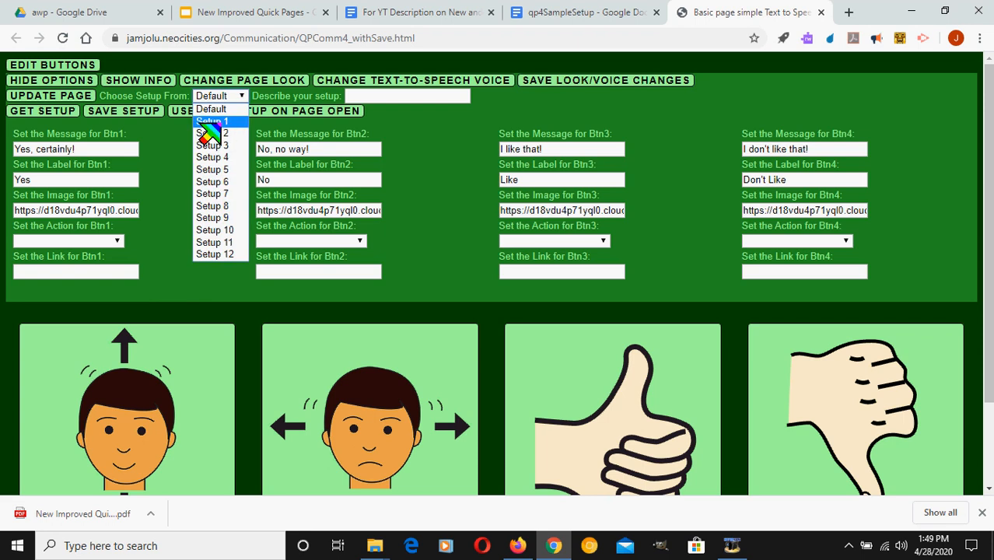
click(210, 123)
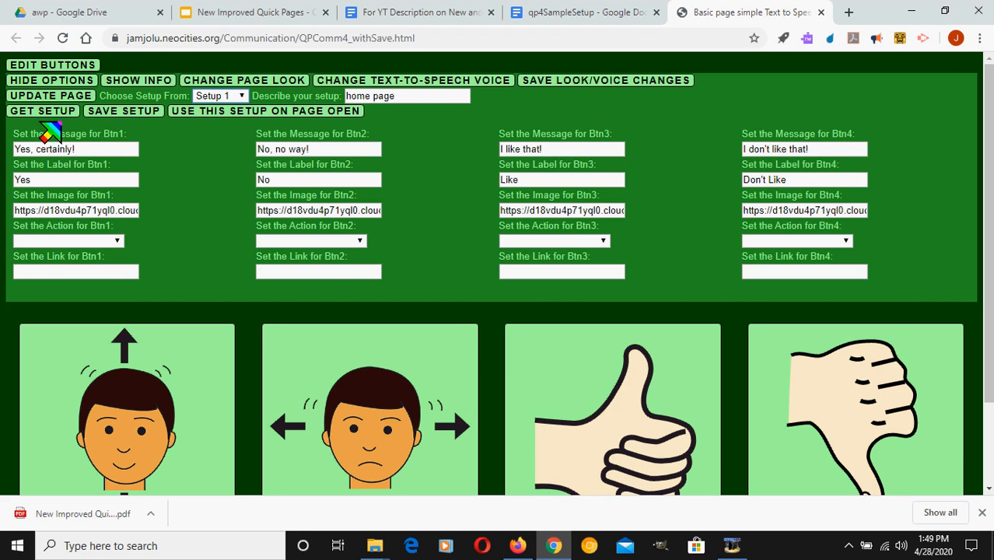
click(62, 115)
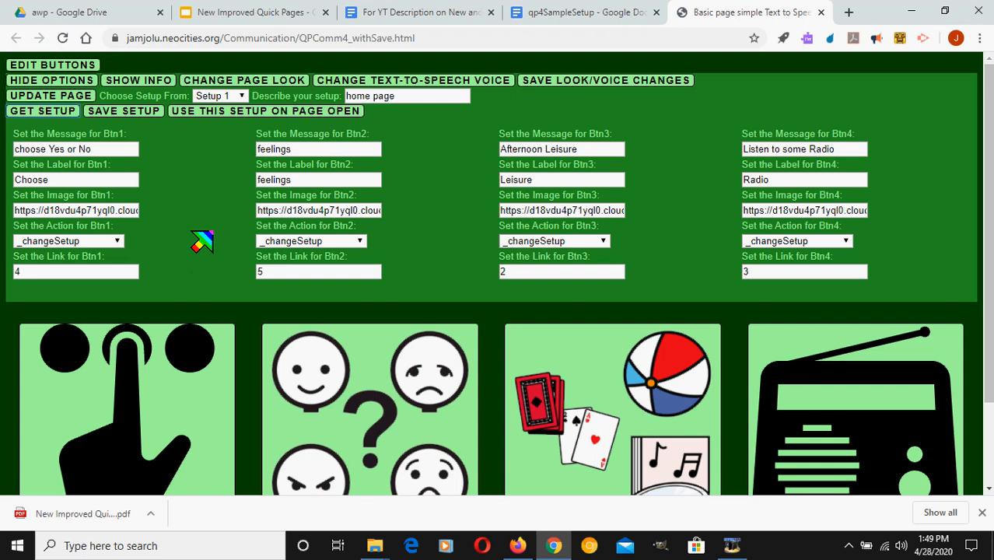
Examine the action choices for Btn1, keeping _changeSetup, and look over the list of setups
click(113, 242)
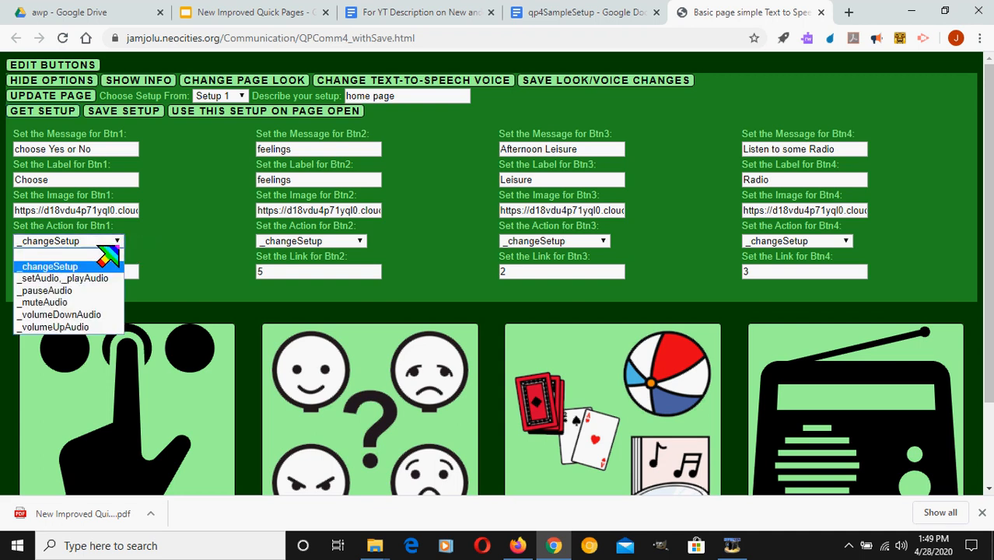
click(117, 267)
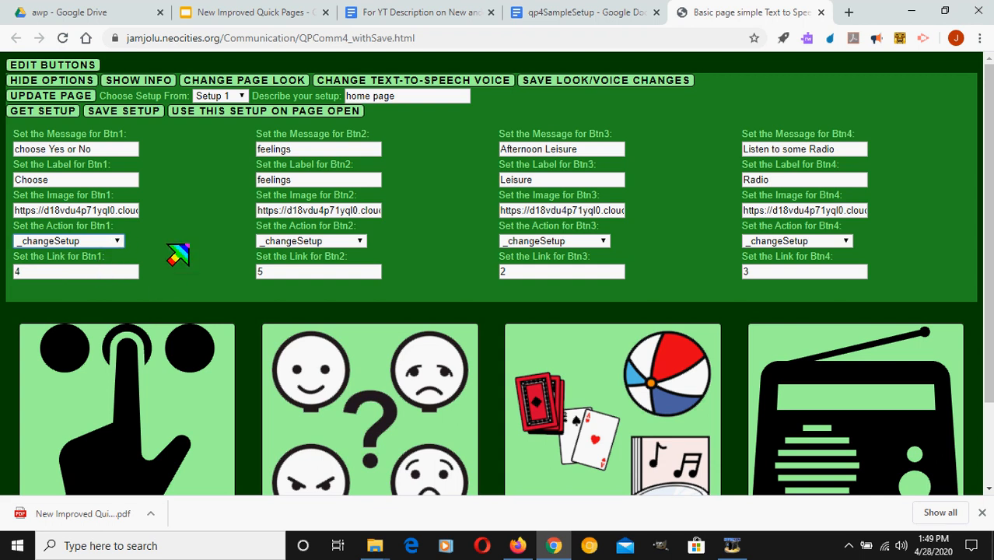
click(229, 109)
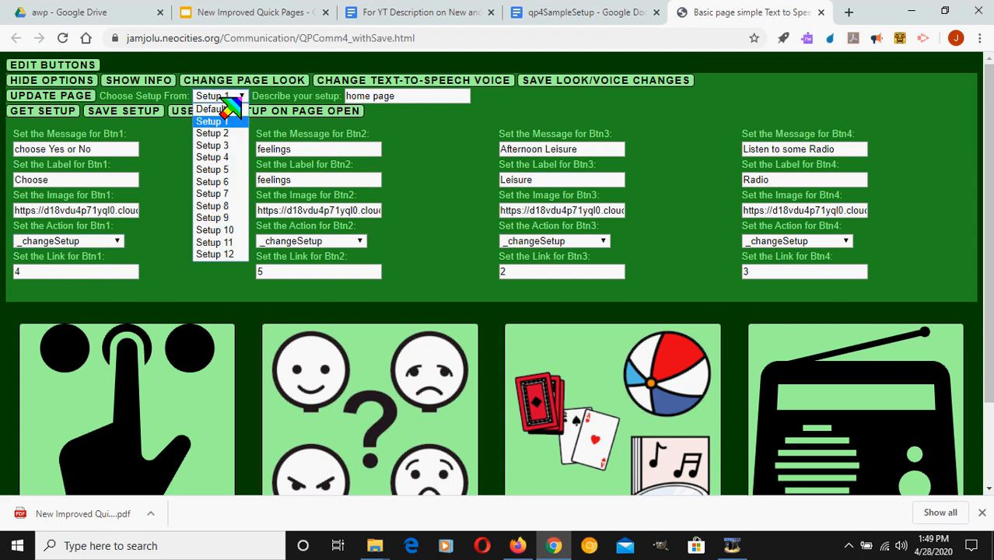
click(158, 180)
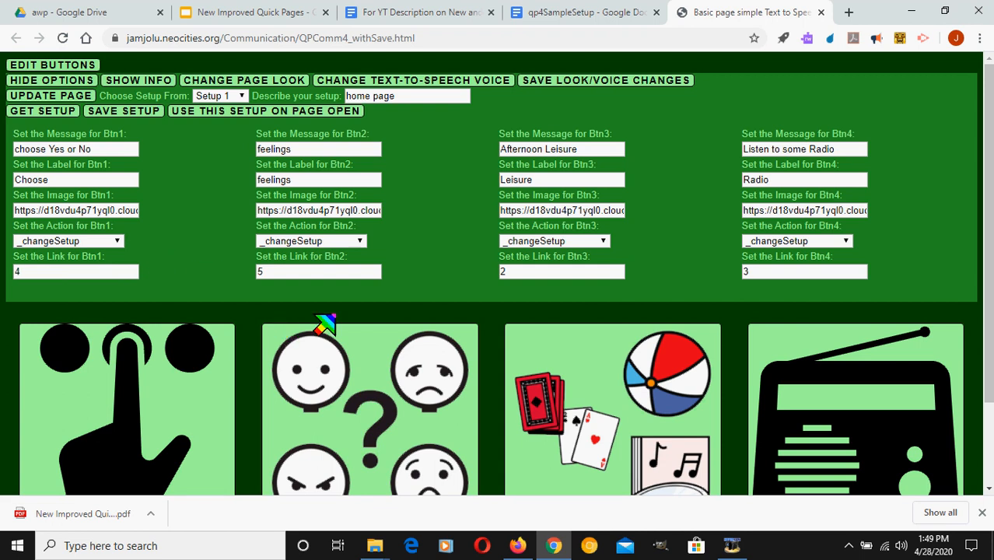
Open the radio setup, set the actions of Btn1 and Btn3 to _setAudio,_playAudio, and update and save the setup
click(790, 347)
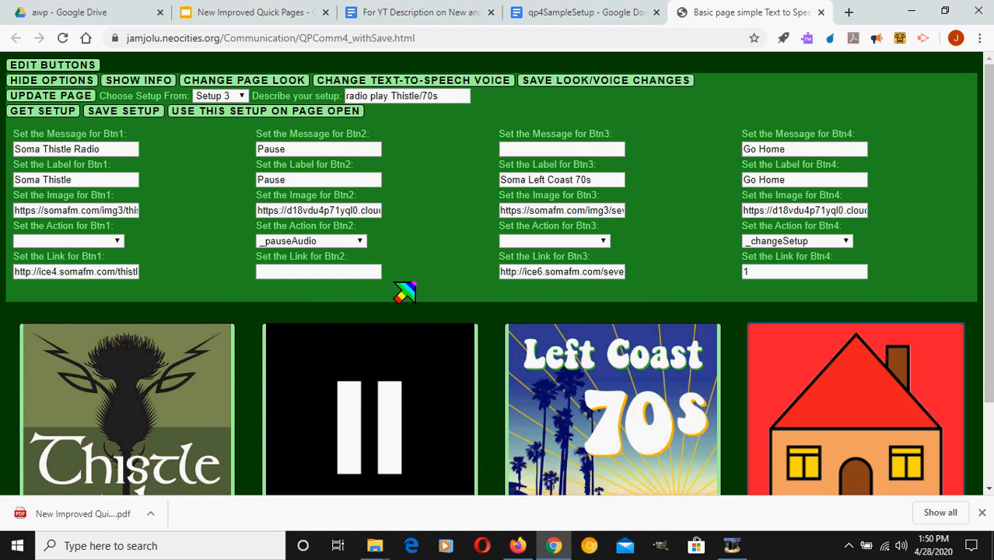
click(97, 242)
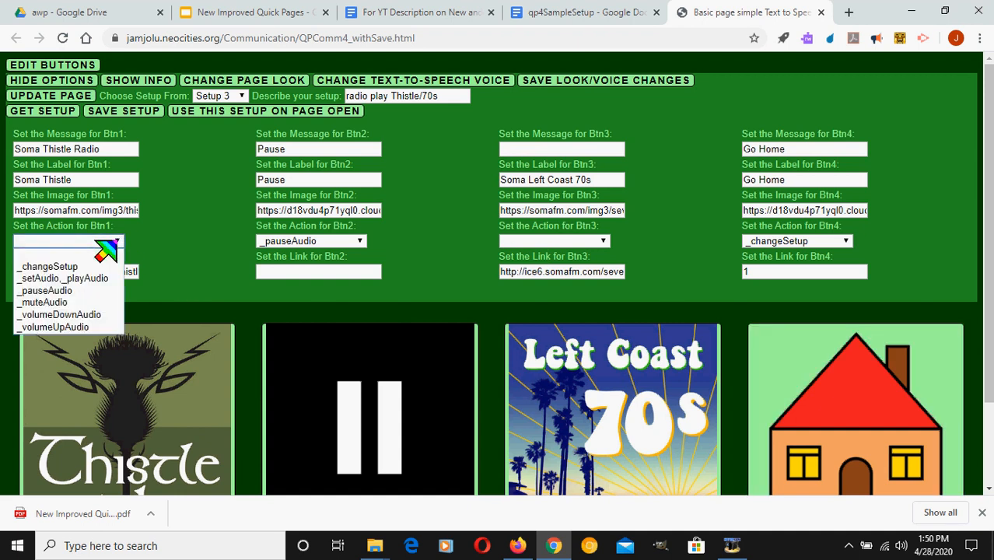
click(81, 278)
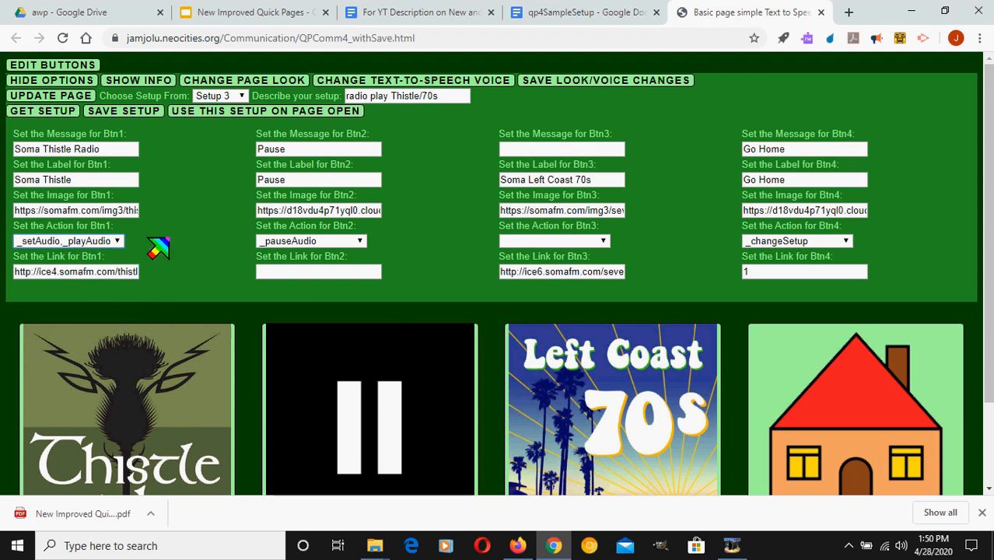
click(592, 243)
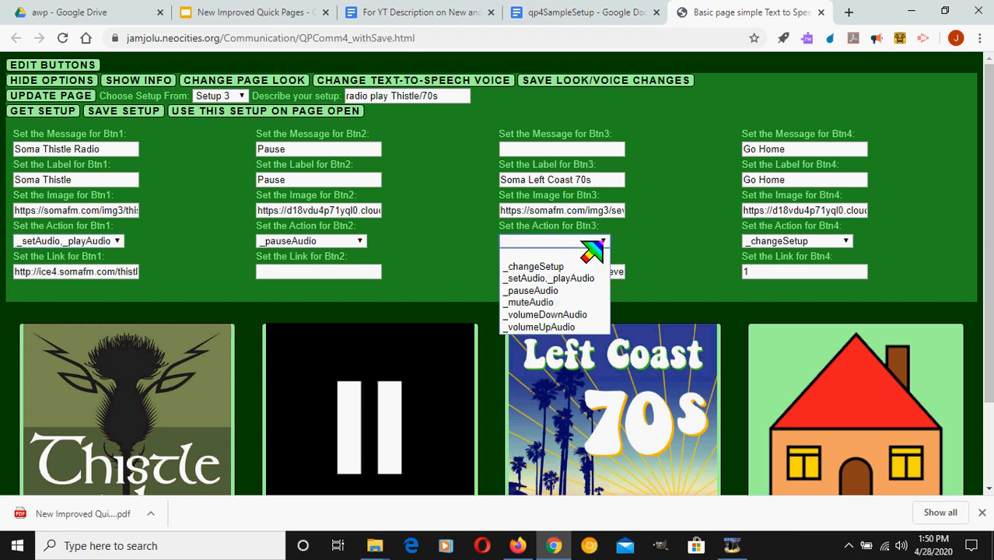
click(574, 282)
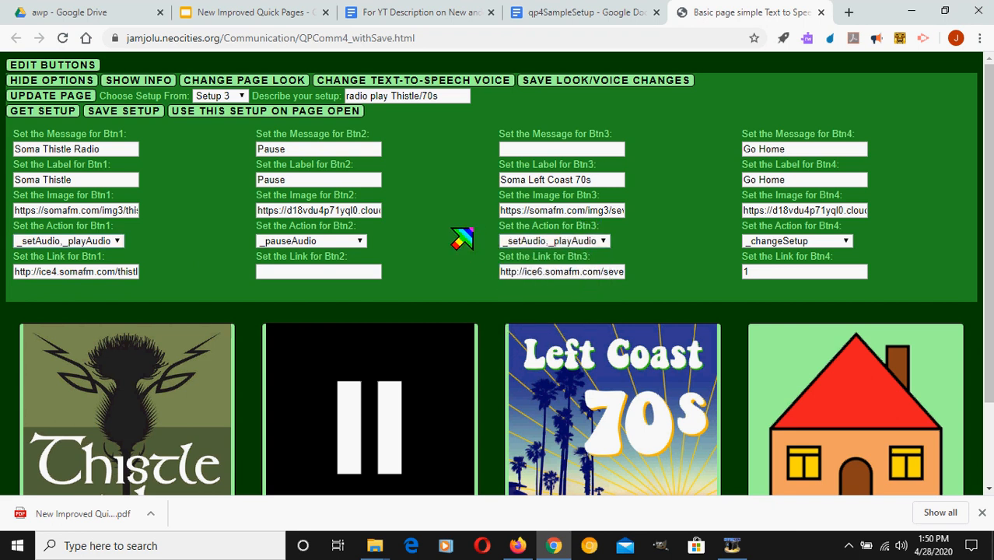
click(89, 100)
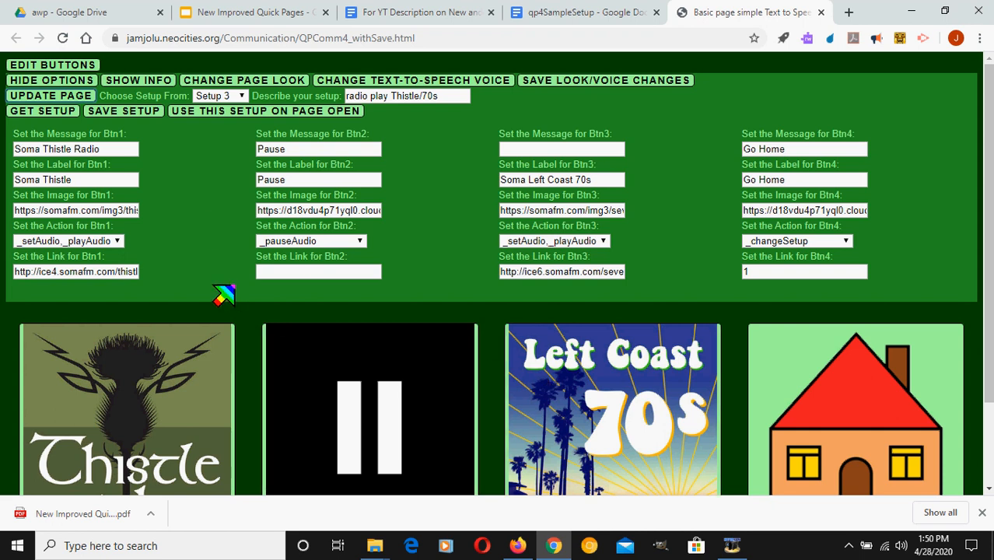
click(121, 112)
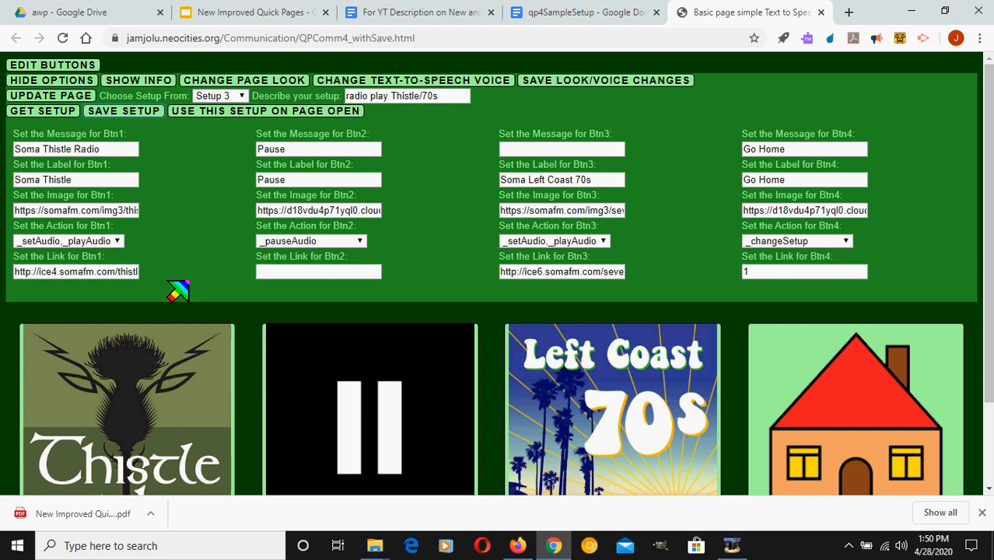
Test playing and pausing the Soma Thistle radio, and check Btn2's action choices, keeping _pauseAudio
click(178, 377)
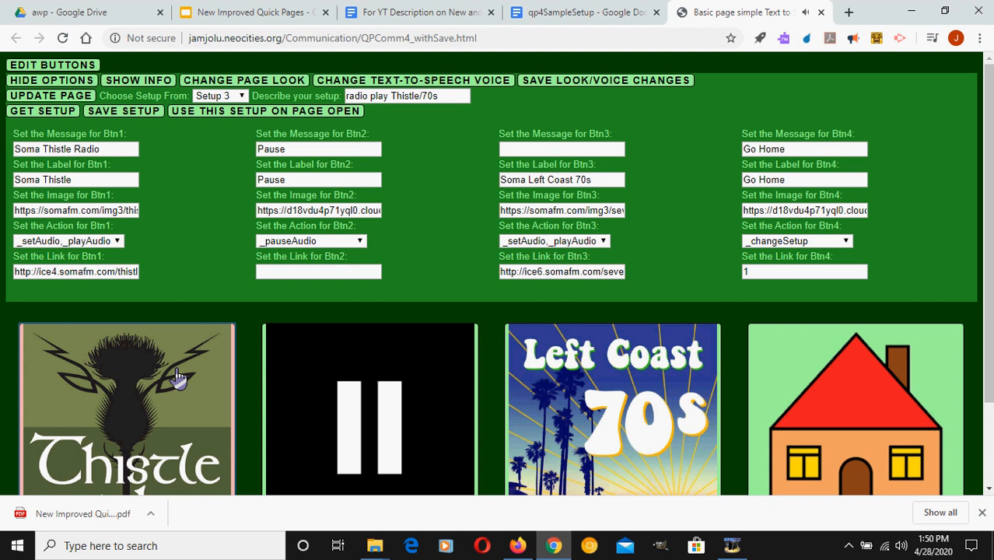
click(303, 359)
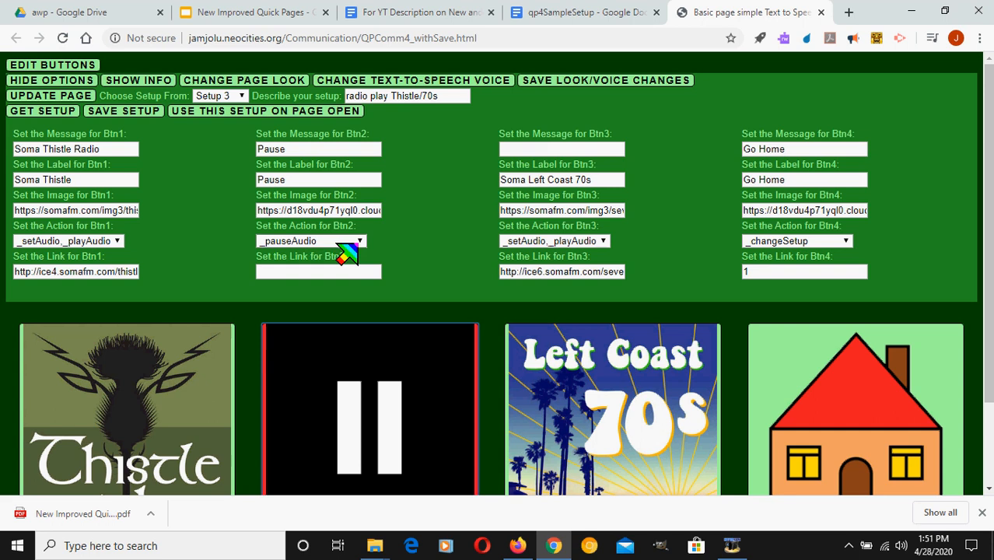
click(337, 242)
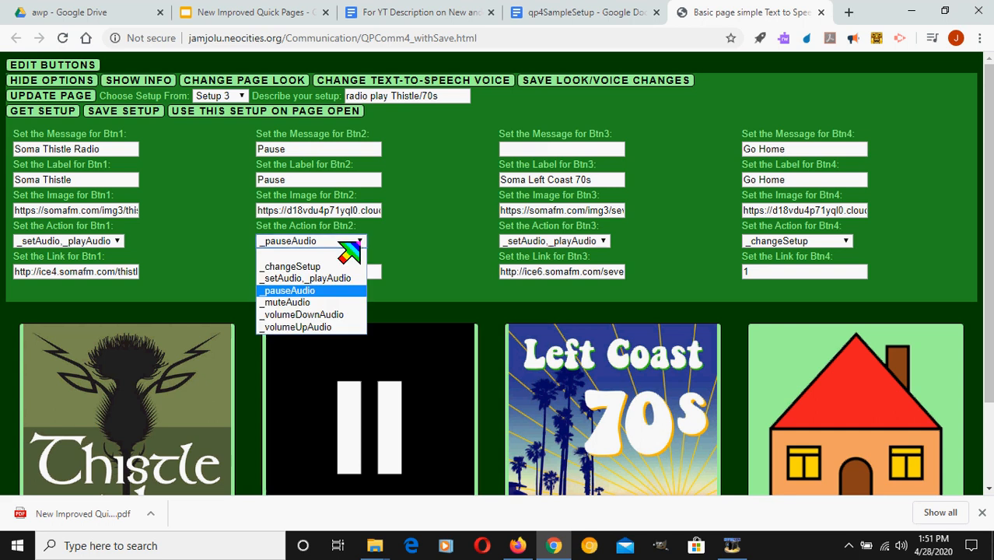
click(324, 292)
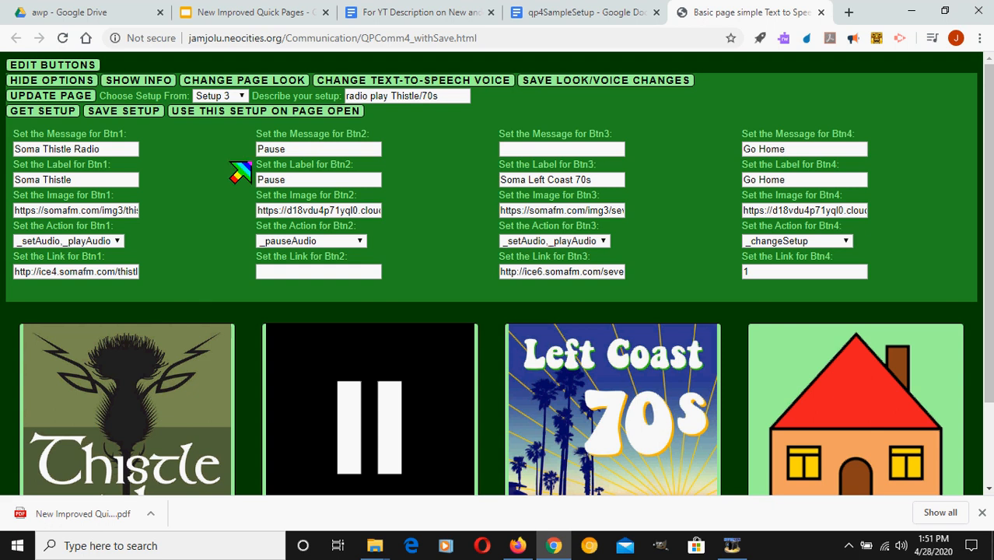
Load Setup 6, more feelings, and return to the home page setup with its Home button
click(233, 97)
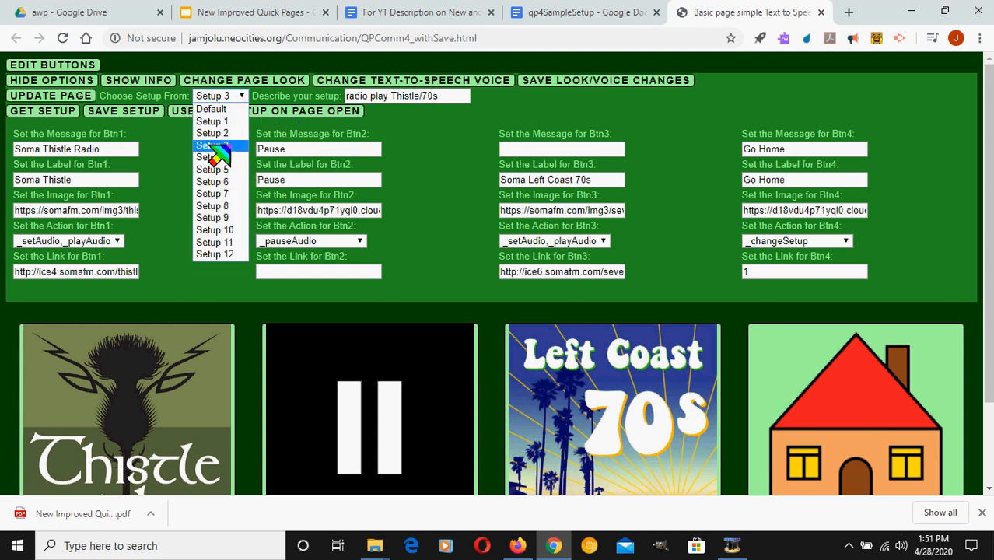
click(209, 182)
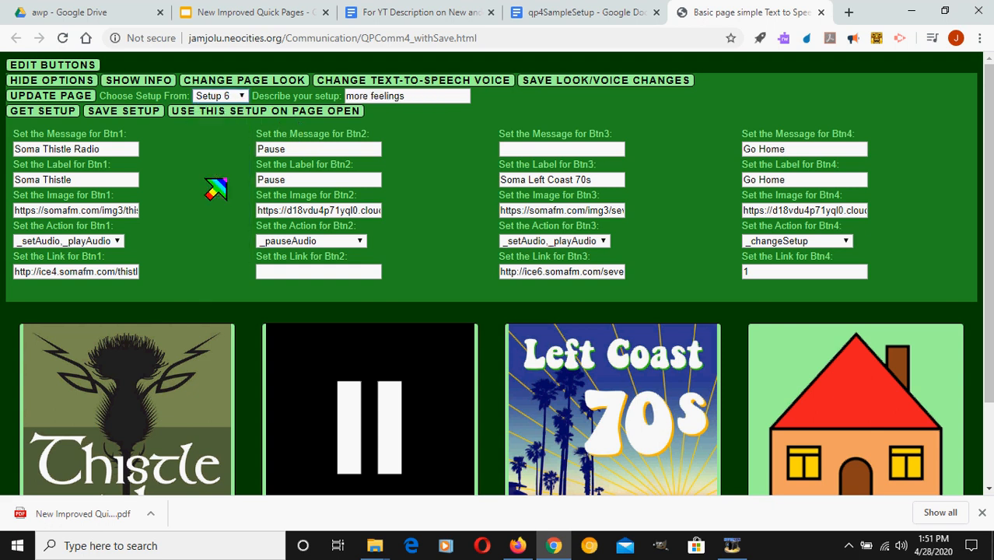
click(58, 115)
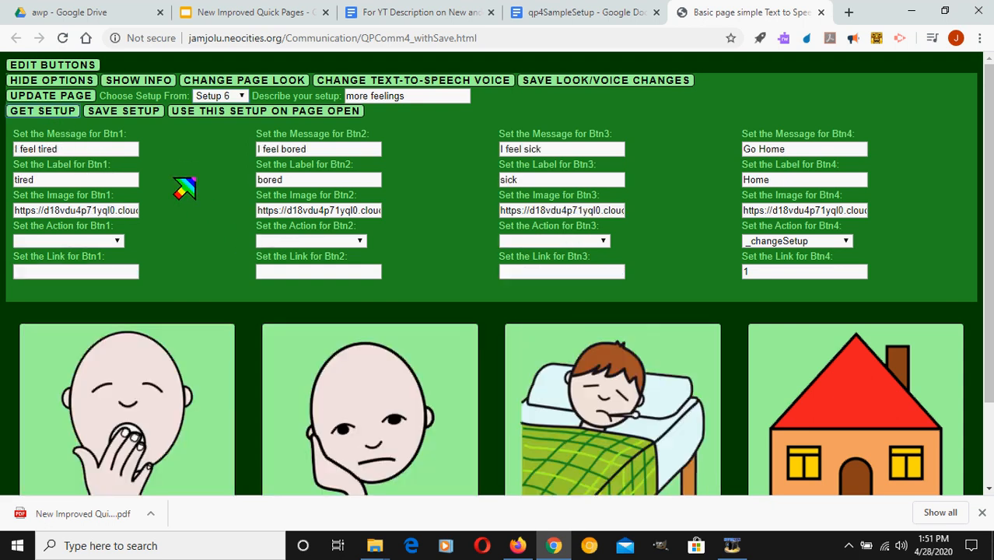
click(791, 380)
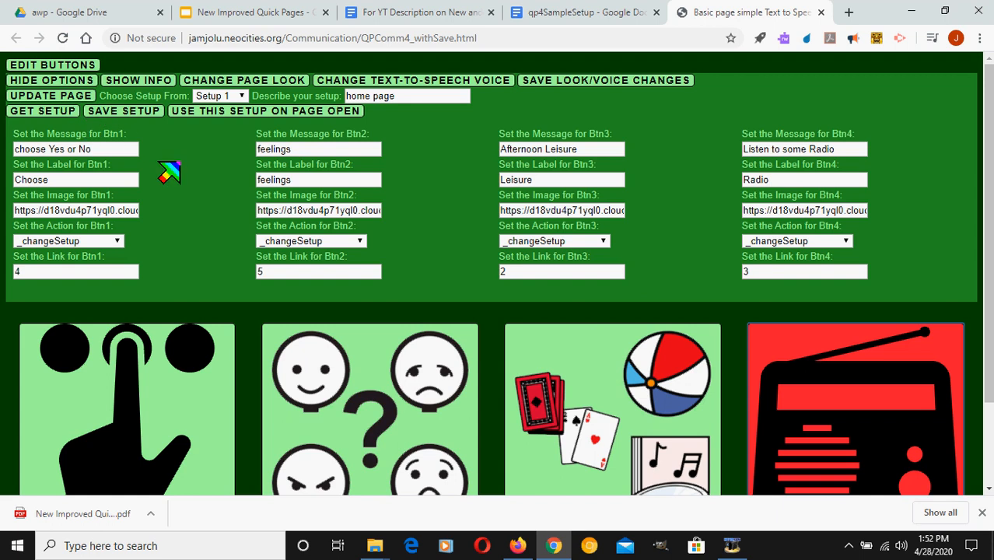
Show the page info, retrieve the local storage data and select all of its text
click(139, 80)
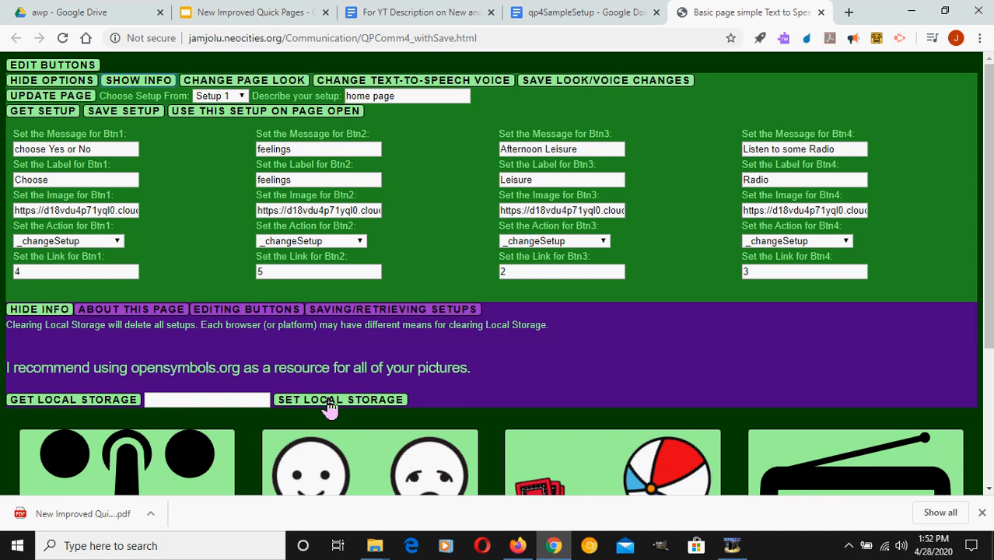
click(98, 400)
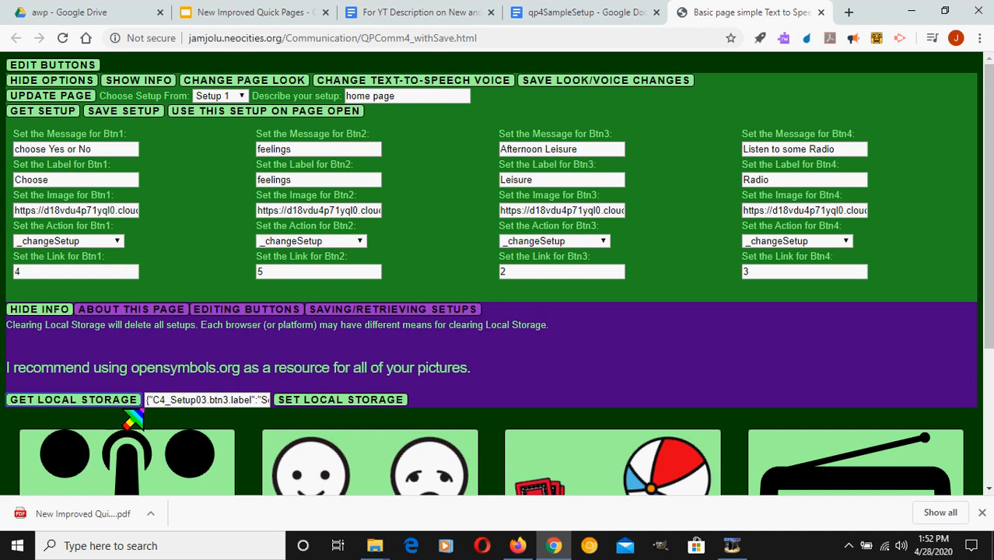
click(181, 400)
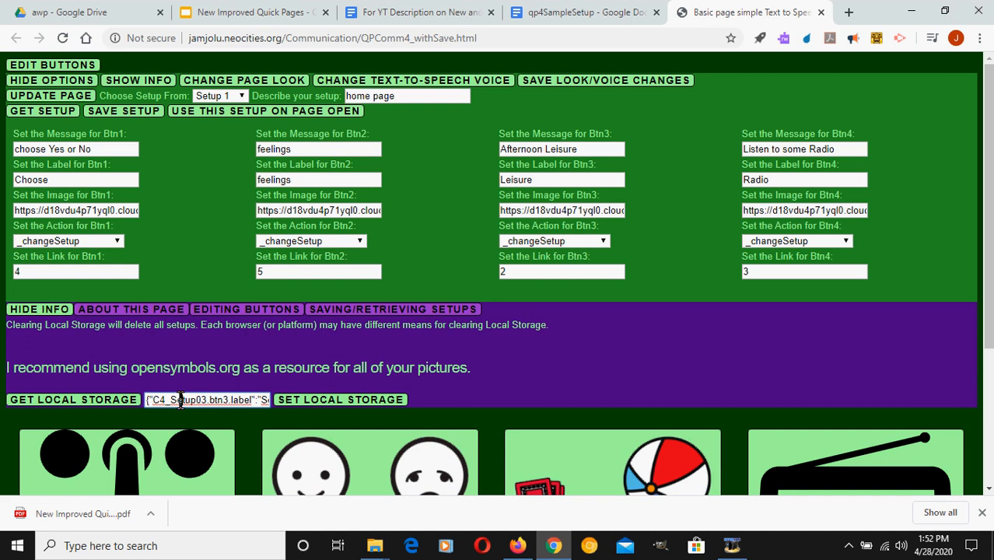
key(ctrl+a)
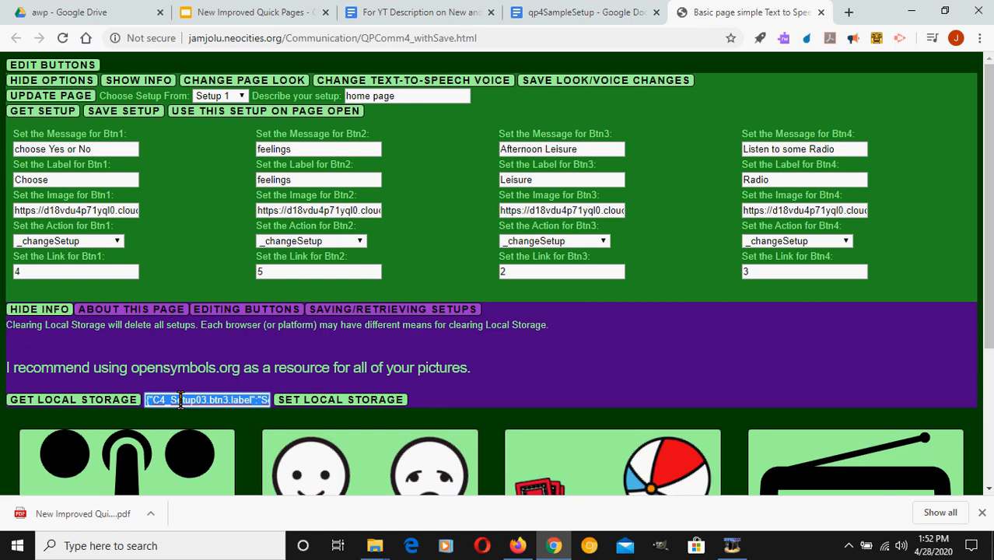
Replace the whole content of the qp4SampleSetup document with the copied local storage text
click(408, 22)
click(579, 20)
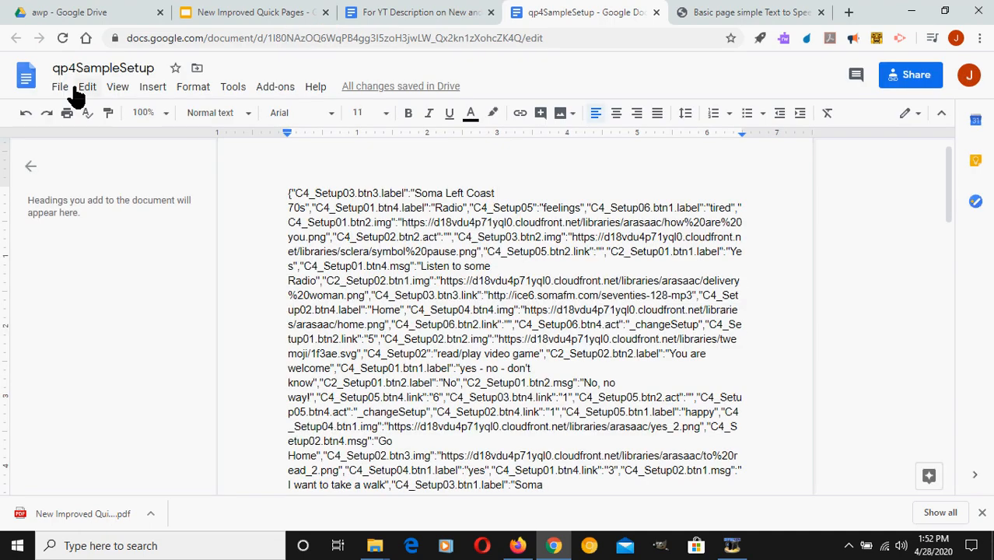
click(285, 194)
key(ctrl+a)
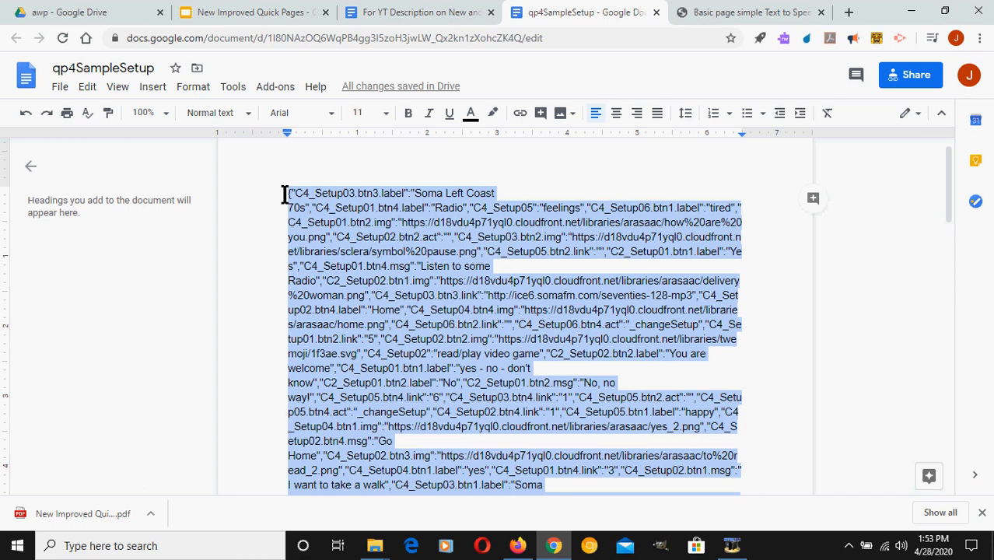
key(ctrl+v)
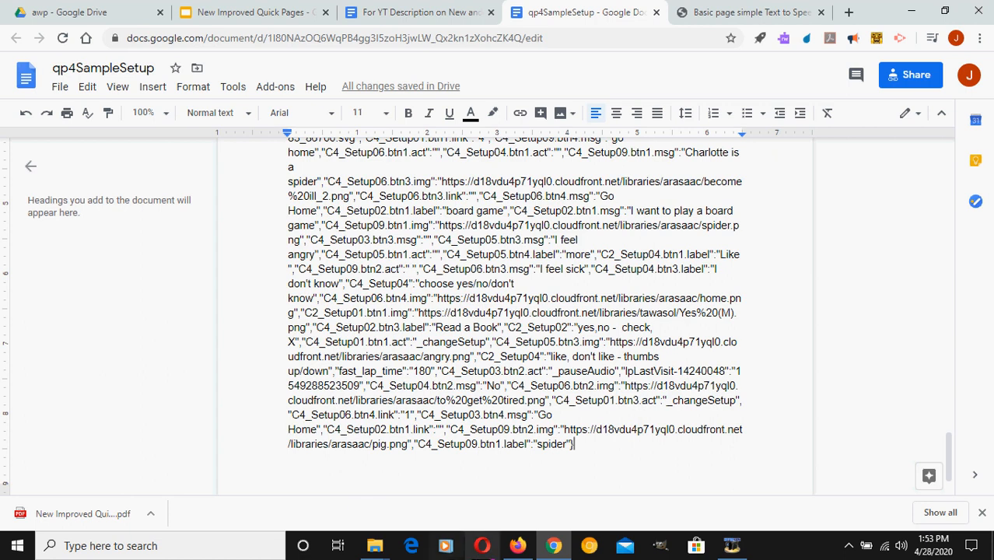
Switch to Firefox, open the communication page's button editing options and load Setup 3 to check for saved content
click(501, 547)
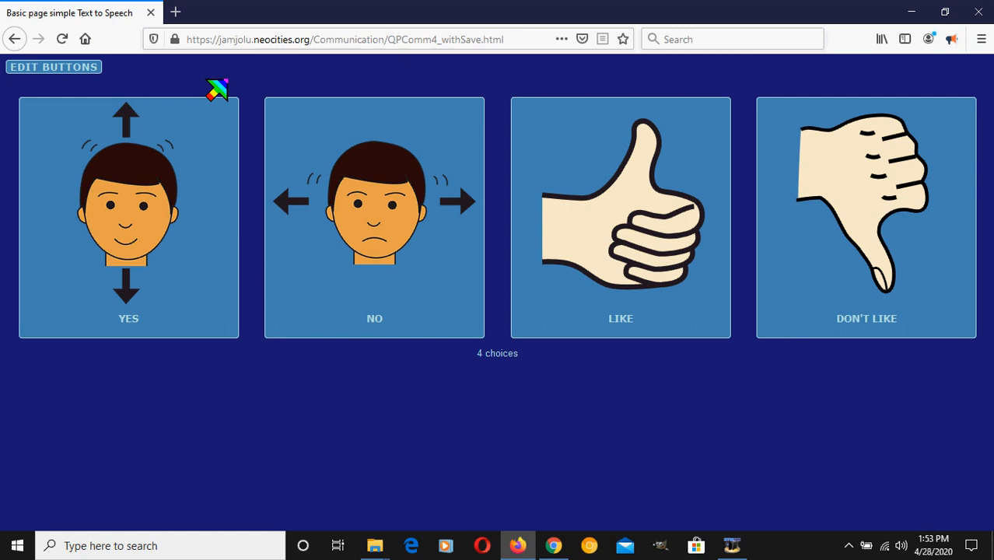
click(93, 73)
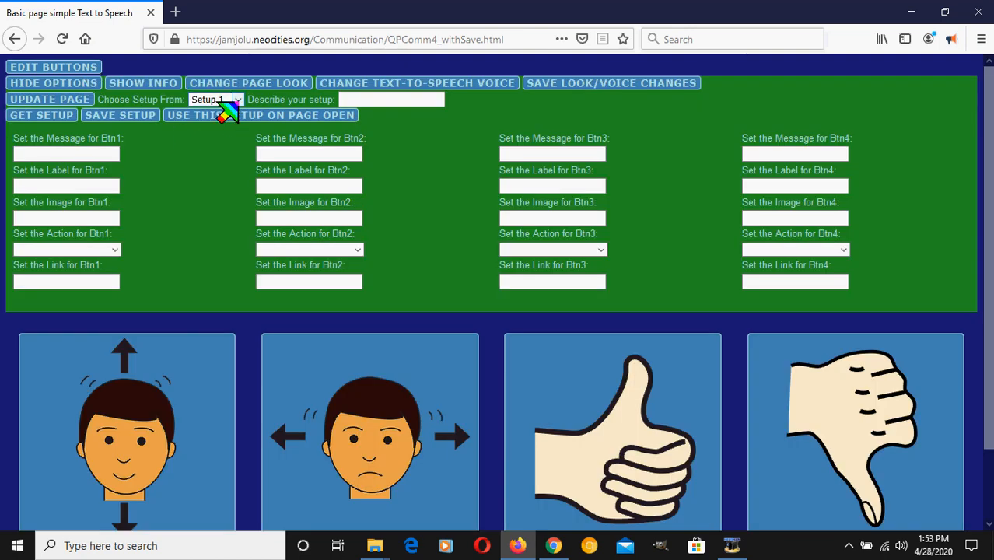
click(220, 104)
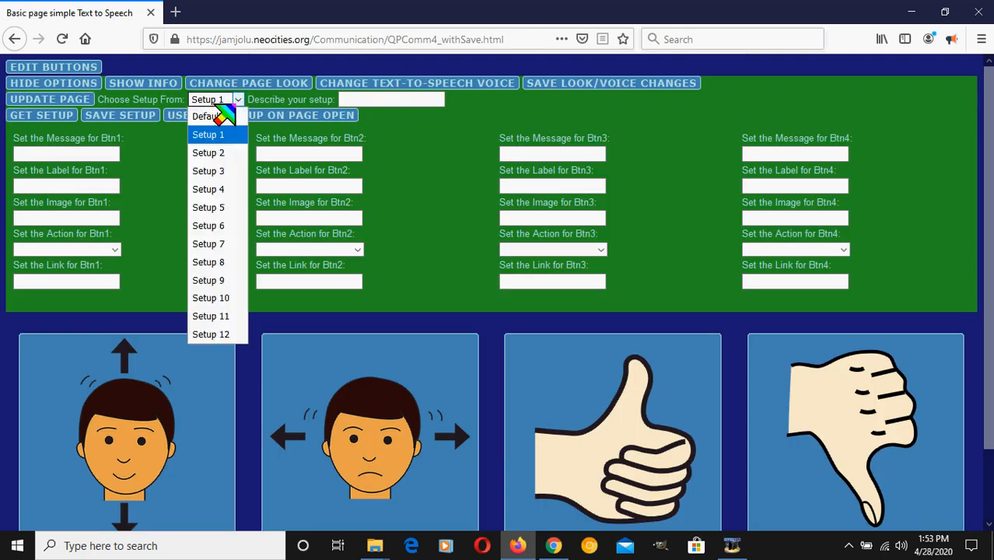
click(209, 171)
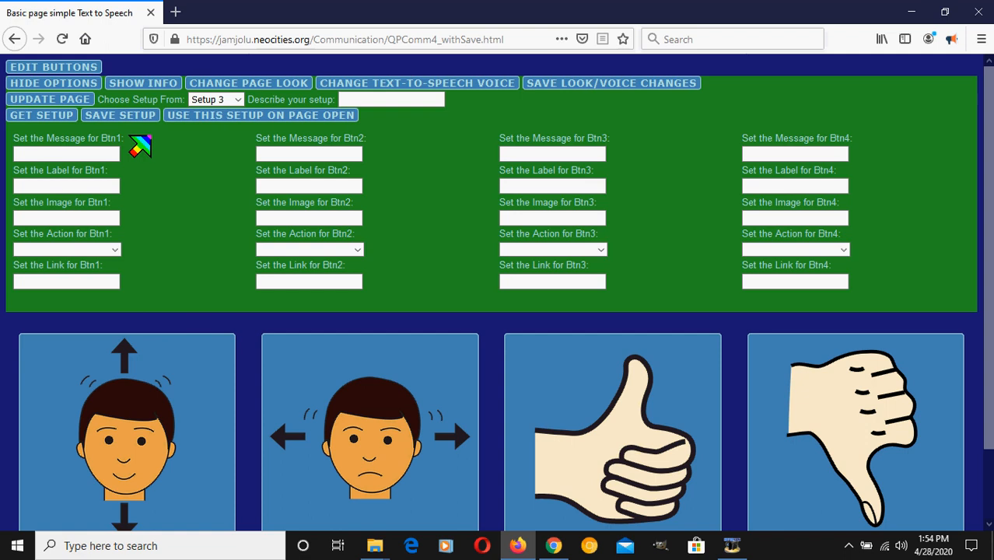
click(57, 118)
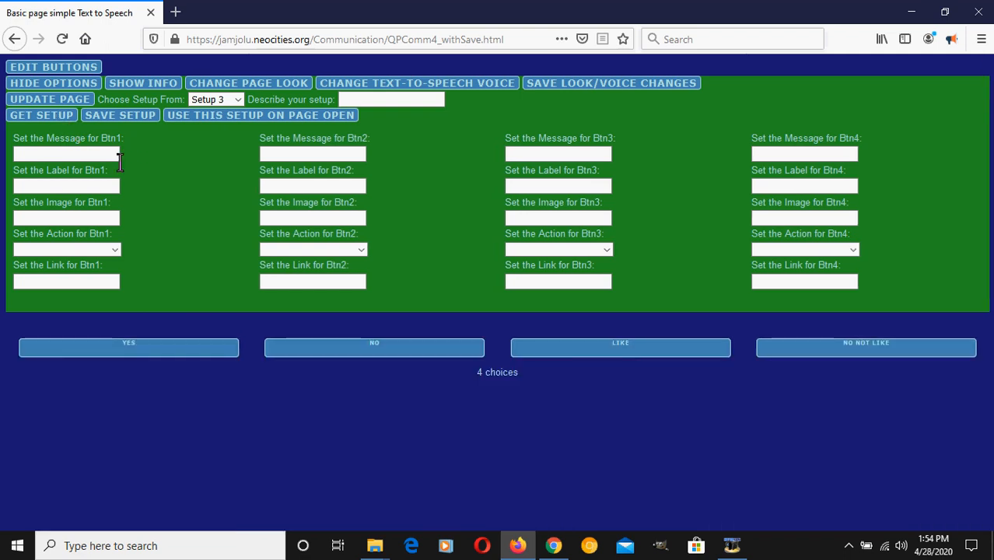
Show the page info, paste the copied setup text as the new local storage, set it and reload the page
click(164, 91)
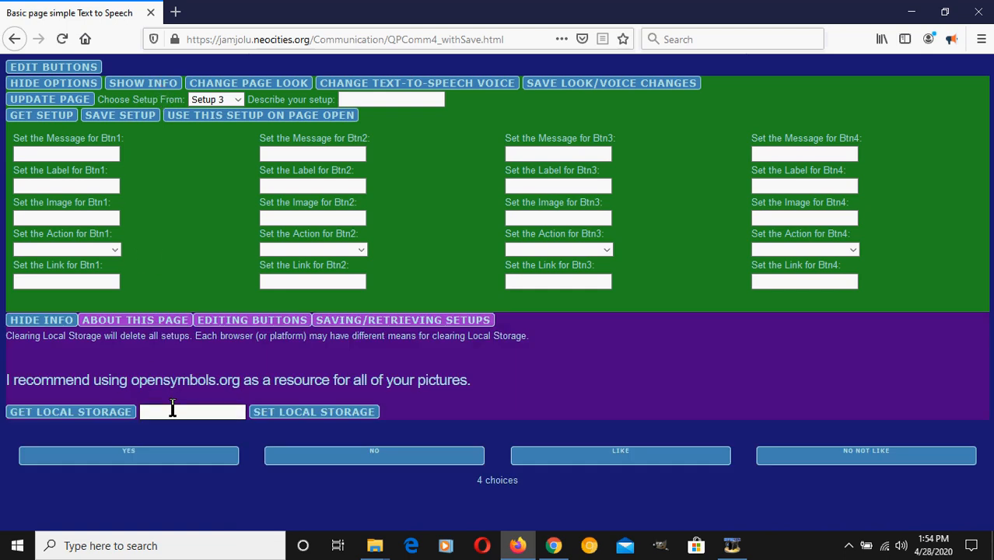
click(173, 409)
key(ctrl+v)
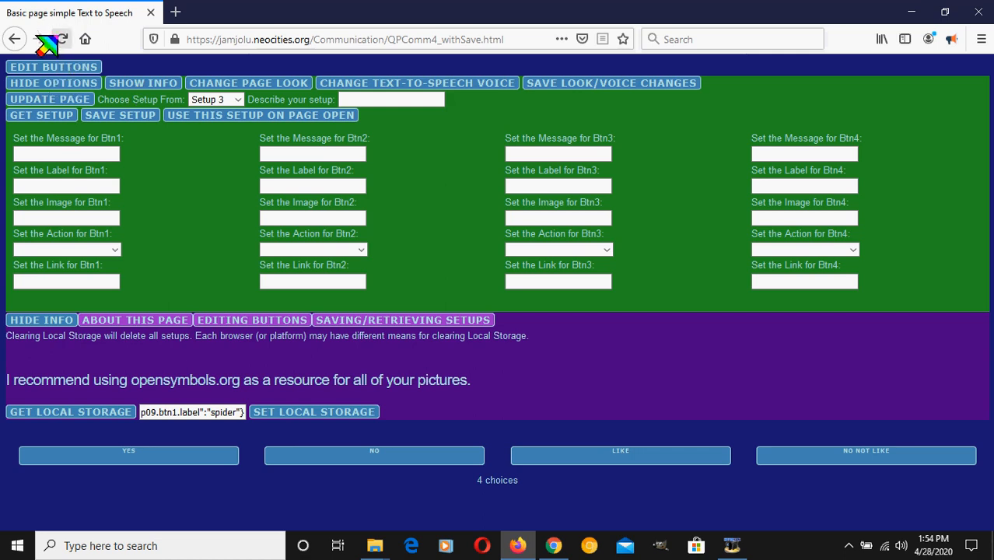
click(60, 39)
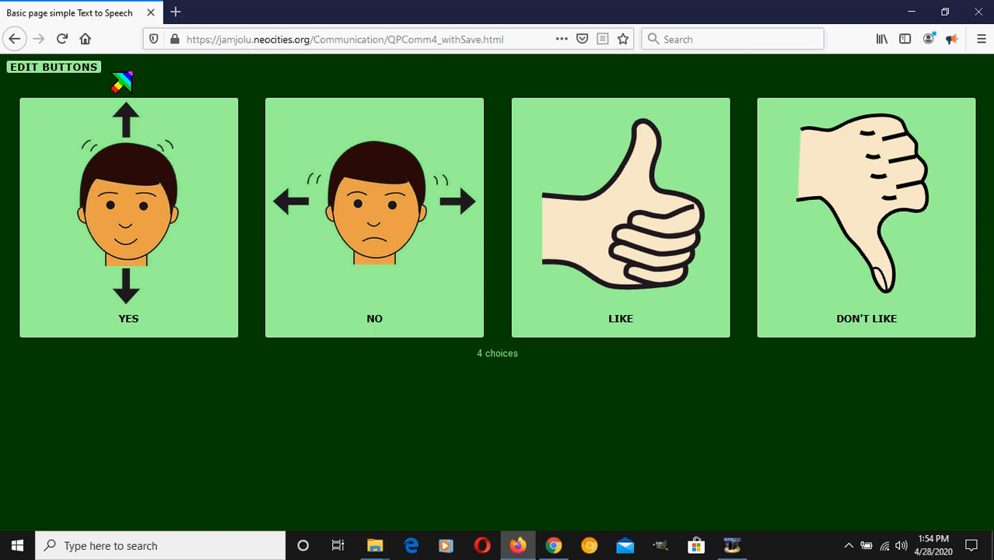
Reopen the button editing options and load Setup 1, home page
click(84, 70)
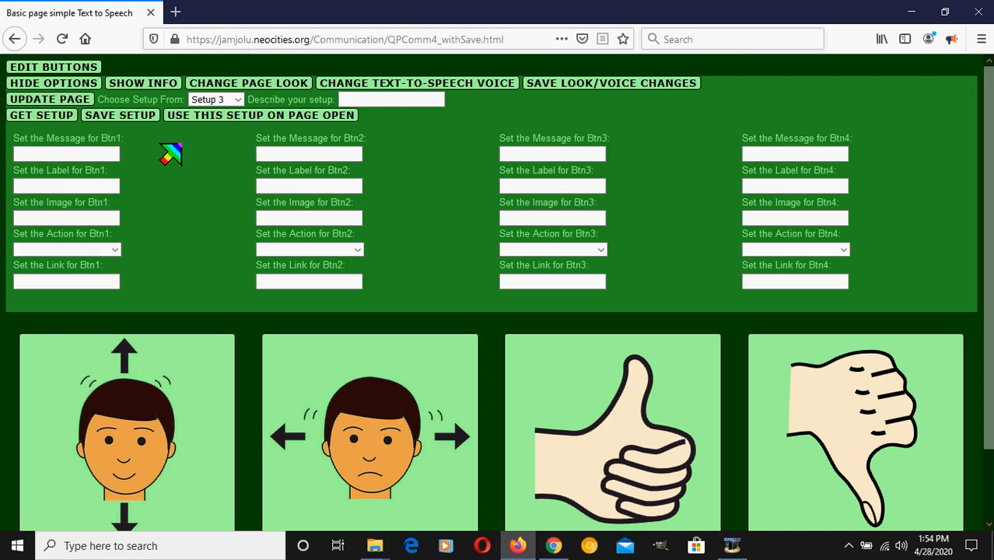
click(235, 102)
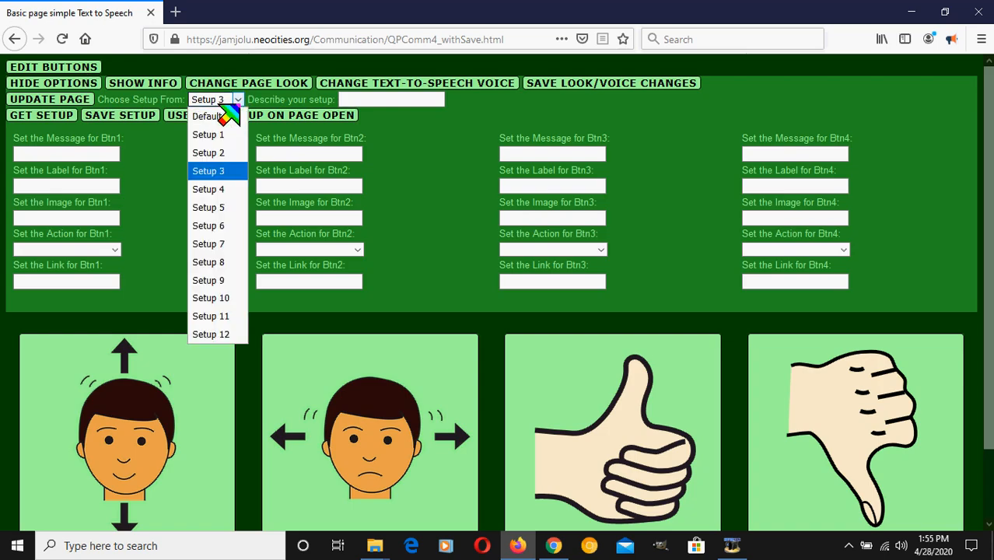
click(227, 134)
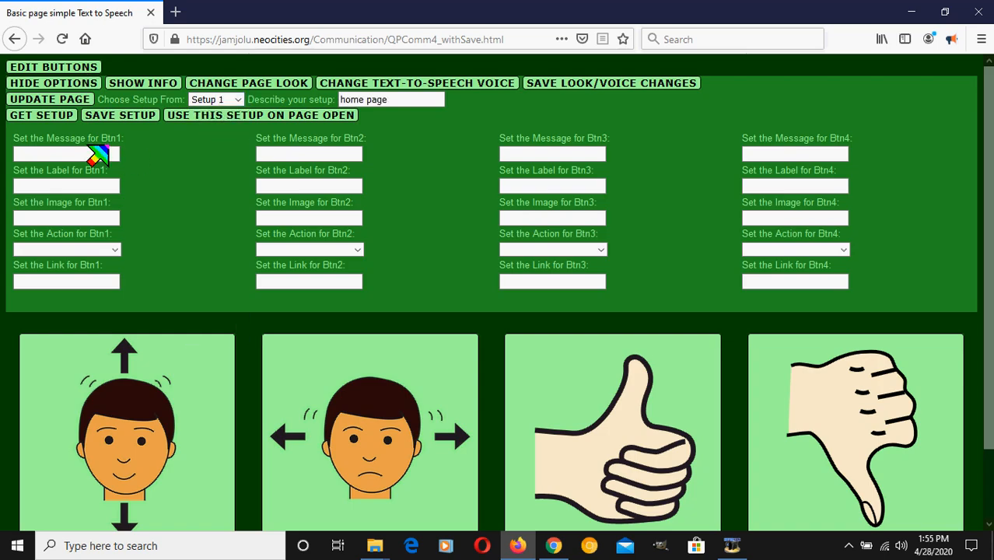
click(68, 121)
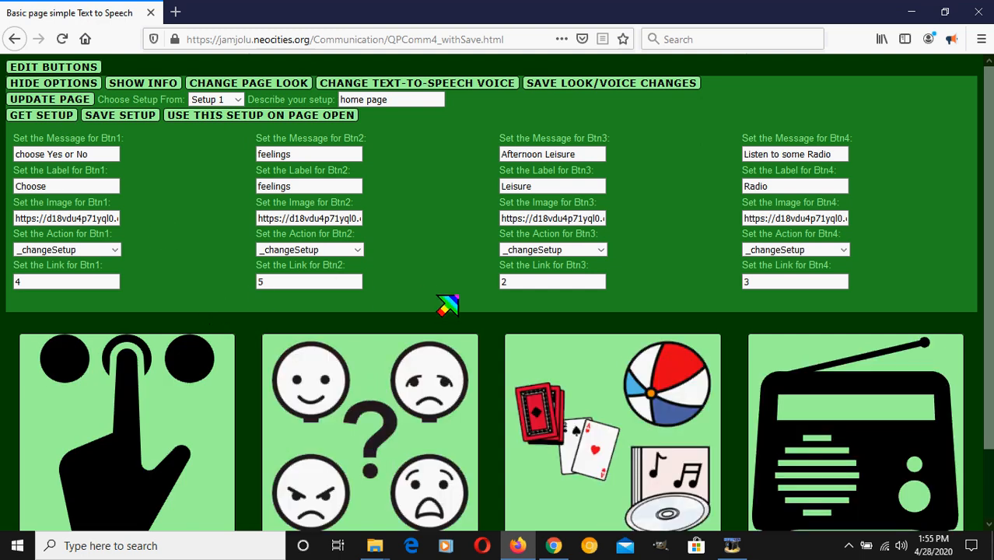
Load Setup 3, radio play Thistle/70s, play Soma Left Coast 70s and hide the editing options
click(225, 101)
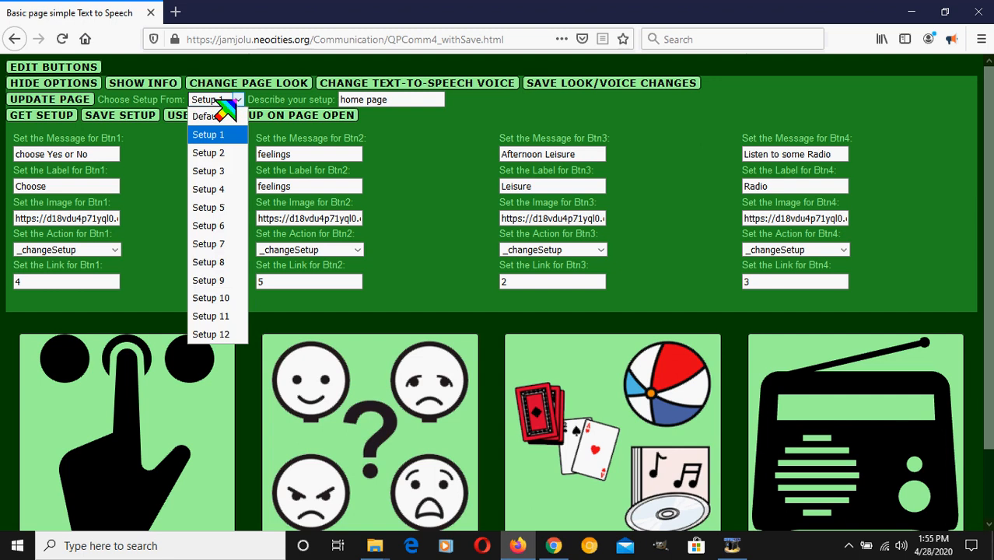
click(211, 171)
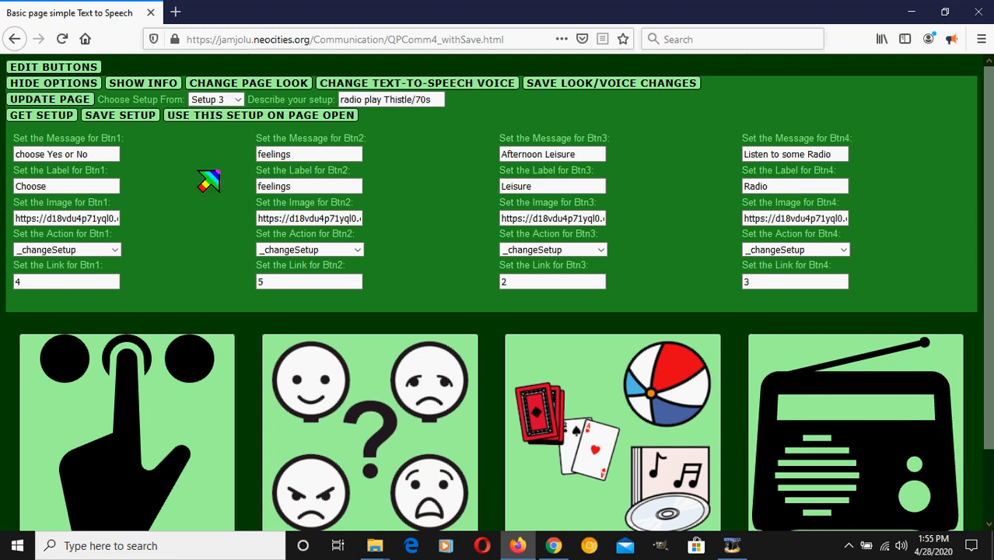
click(67, 118)
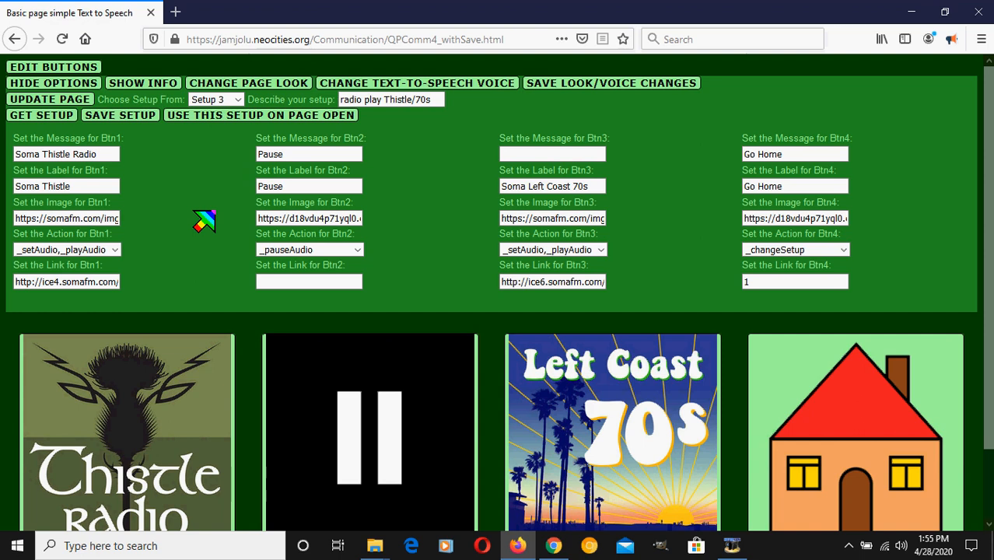
click(612, 429)
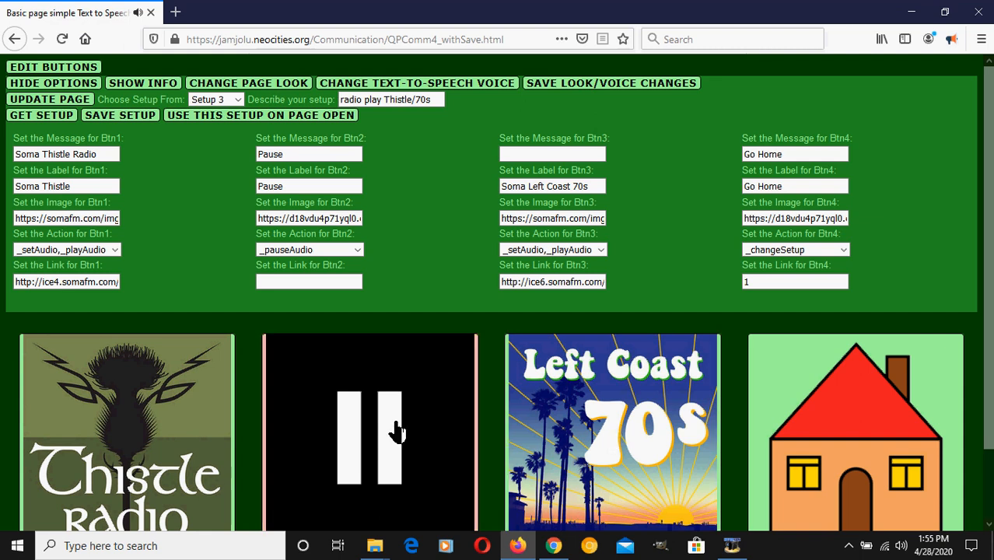
click(79, 84)
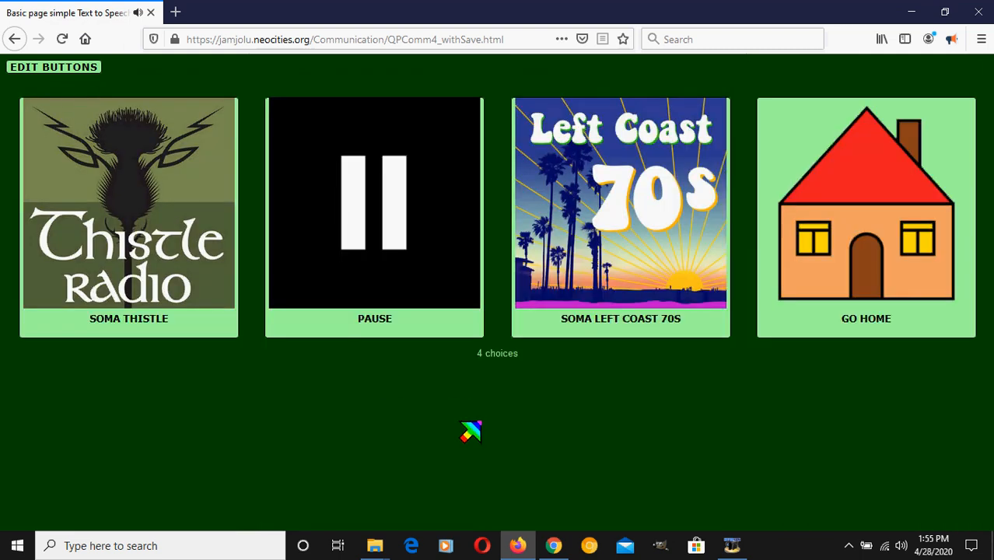